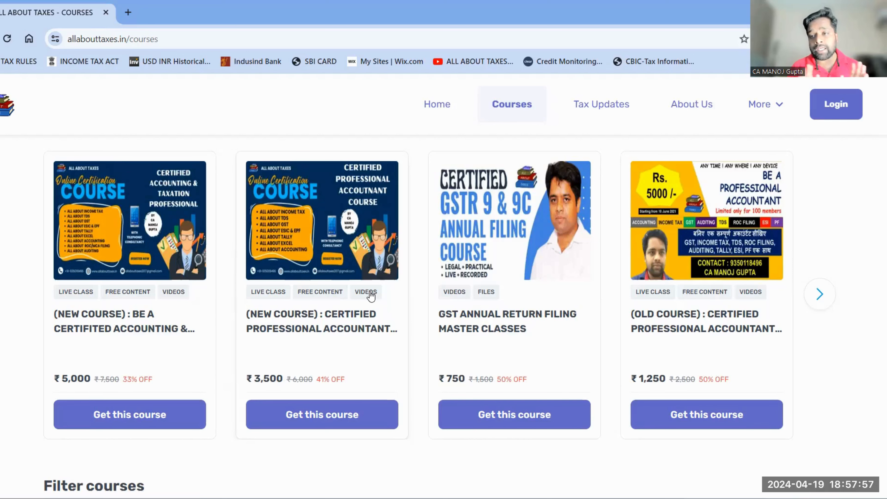
Leave the course catalogue for the Tax Updates page and follow its link to the tax updates site
scroll(371, 296, up, 2)
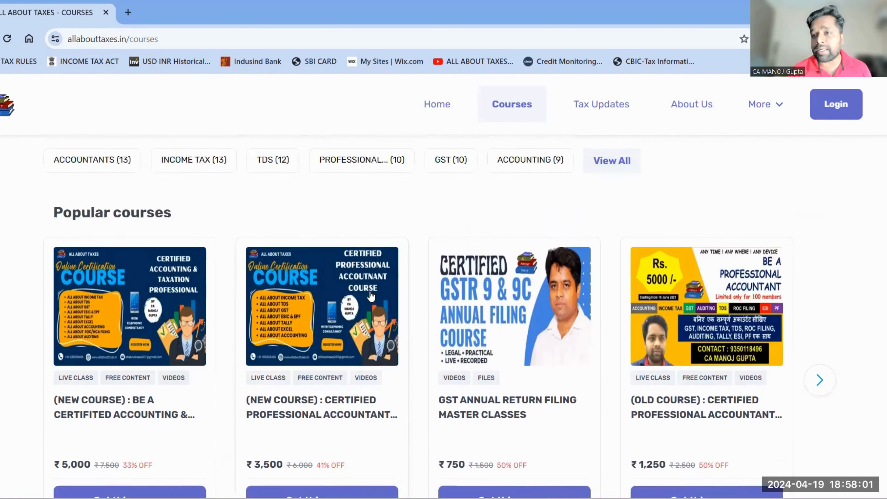
scroll(371, 296, up, 1)
scroll(371, 296, up, 2)
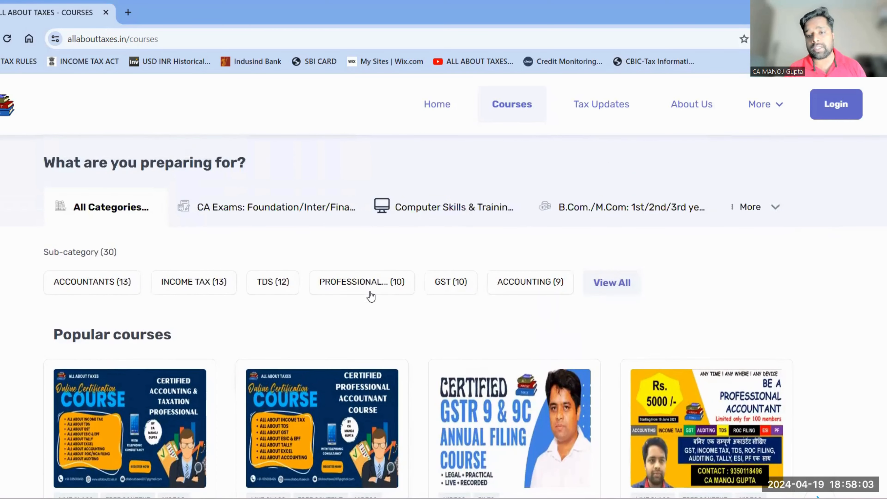
click(607, 114)
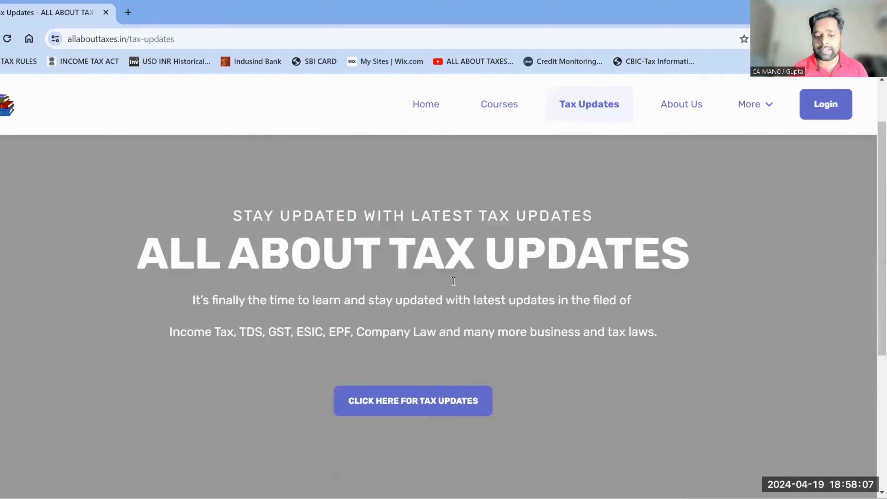
scroll(454, 281, down, 3)
click(432, 293)
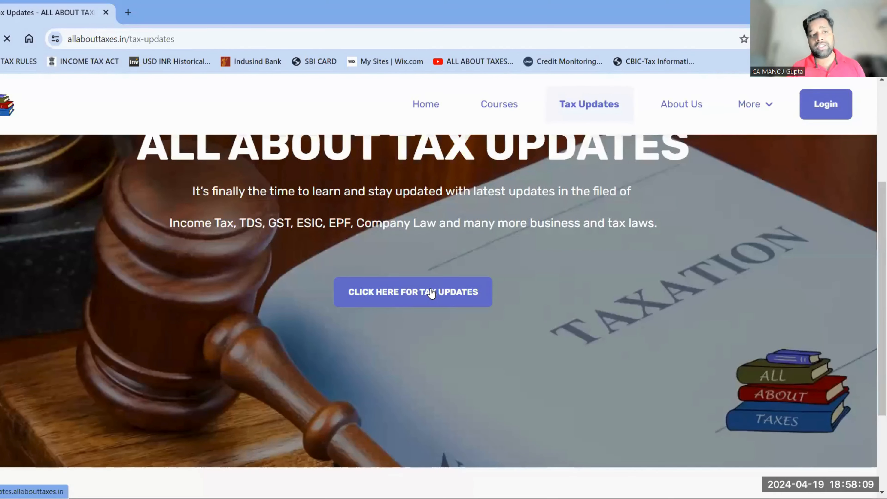
Go to the allabouttaxes.in home page
click(218, 33)
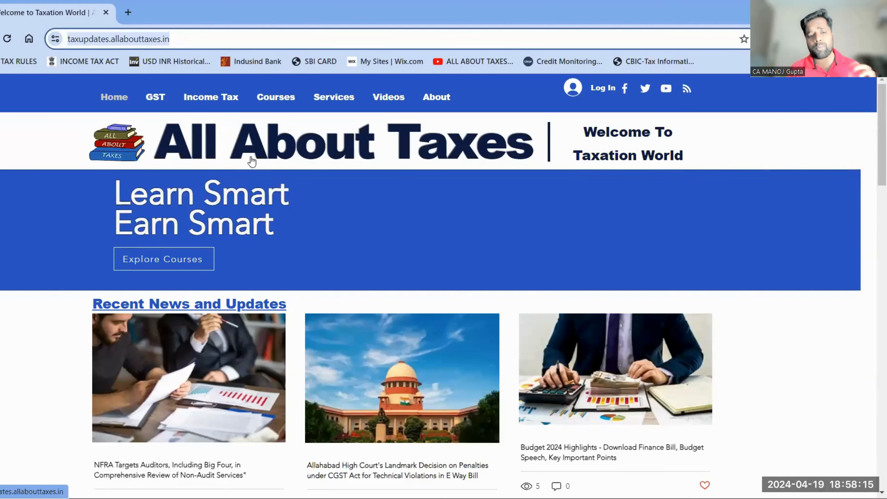
text(all)
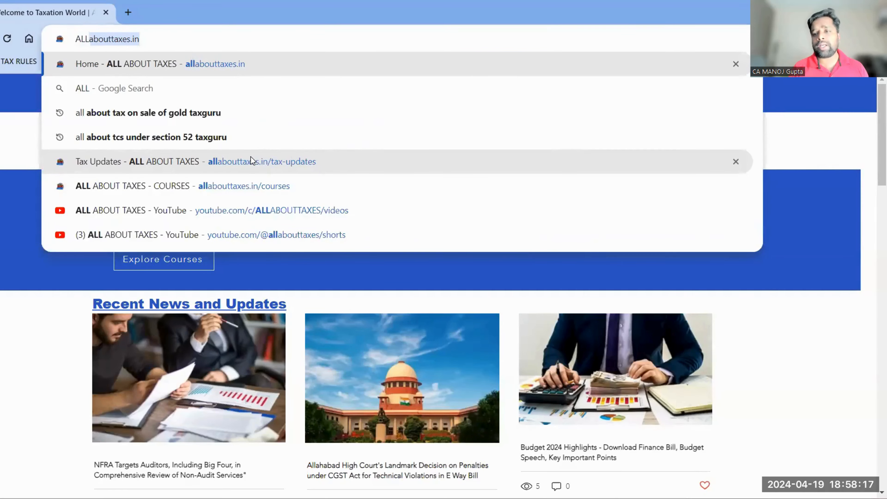
key(Return)
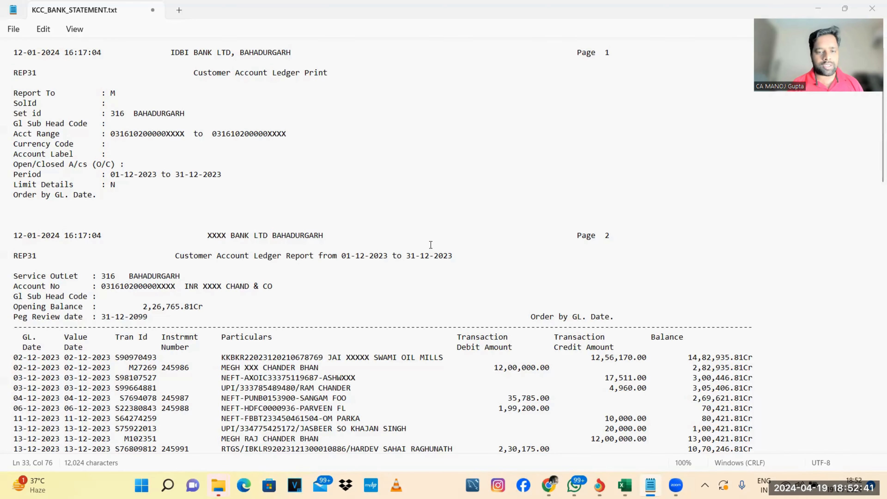
Copy the entire text of KCC_BANK_STATEMENT.txt and paste it into the blank Excel workbook starting at cell A1
click(310, 235)
key(ctrl+a)
key(ctrl+c)
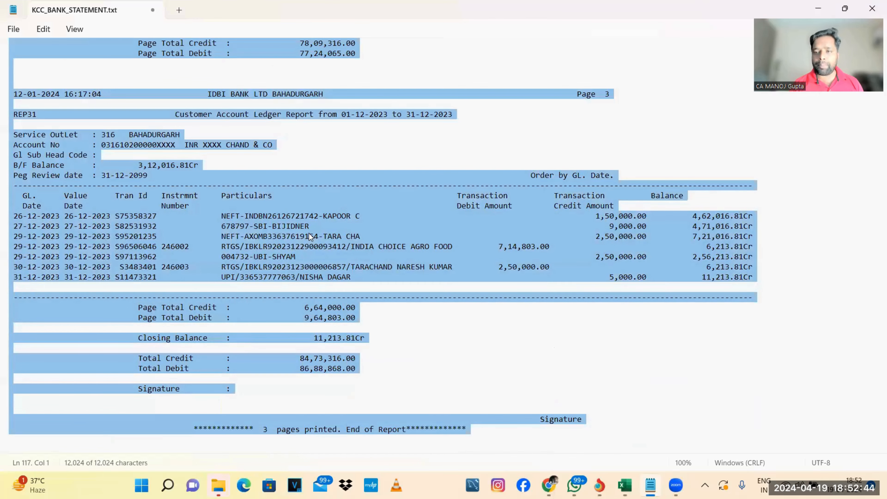
key(alt+Tab)
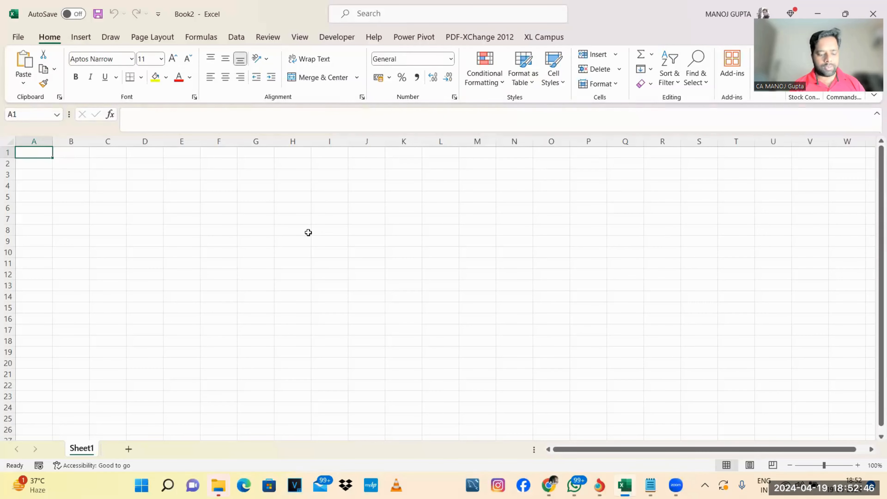
key(ctrl+v)
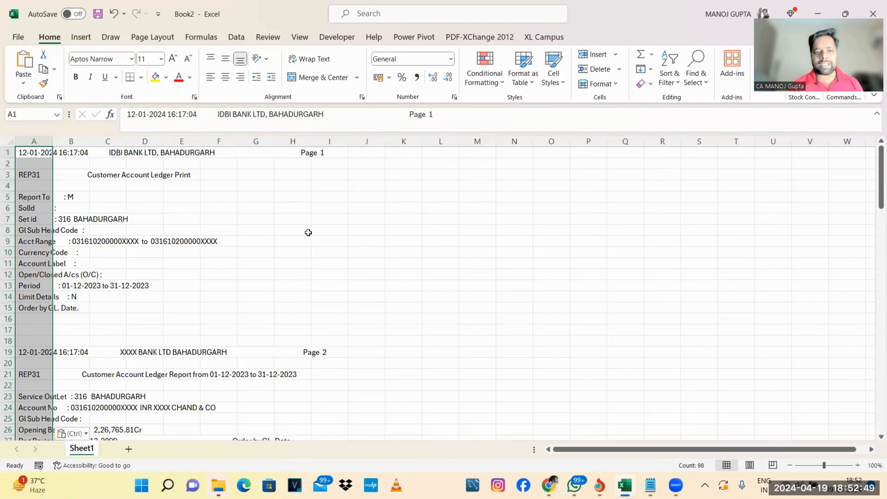
Start Text to Columns on the pasted statement as Fixed width and bring the transaction table's header rows into the preview
click(235, 37)
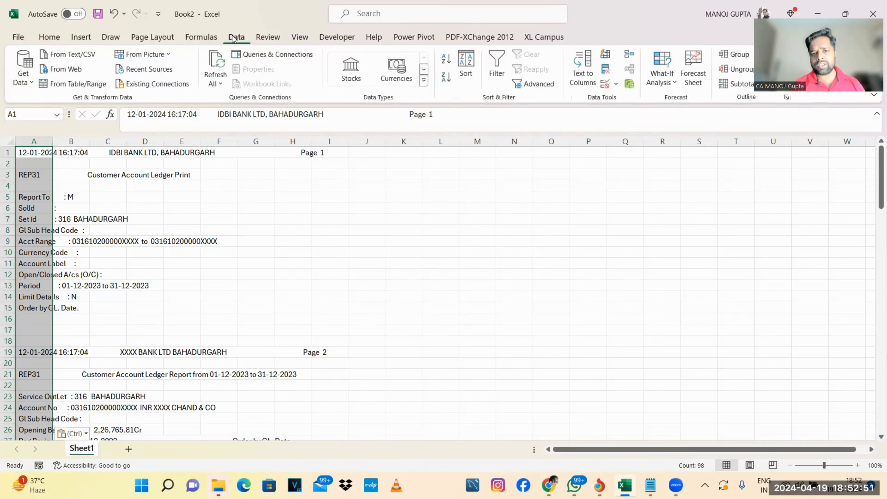
click(581, 84)
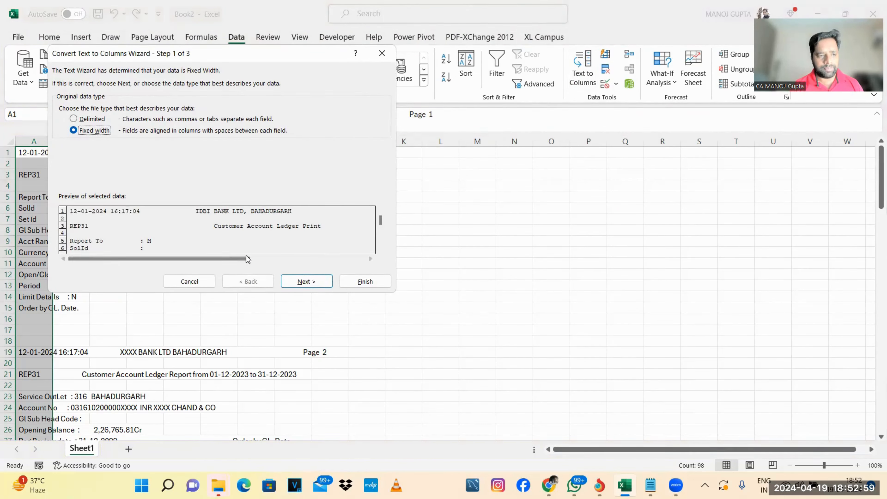
click(300, 283)
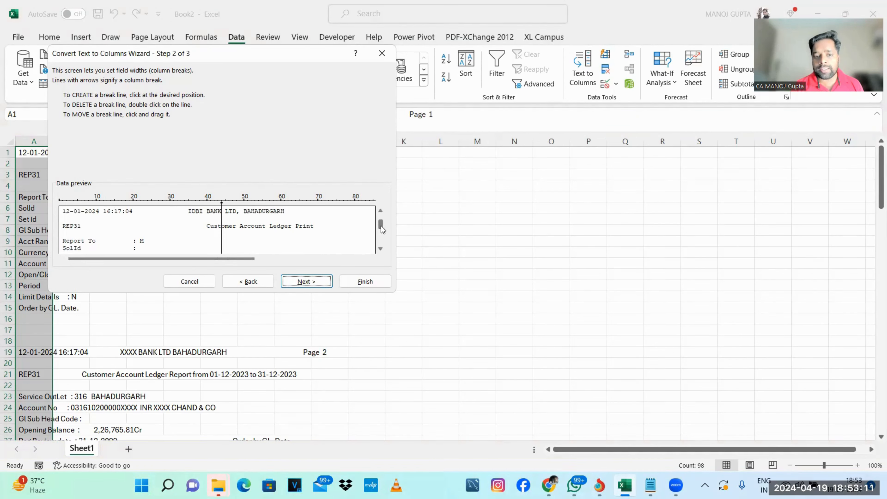
drag(382, 239, 383, 241)
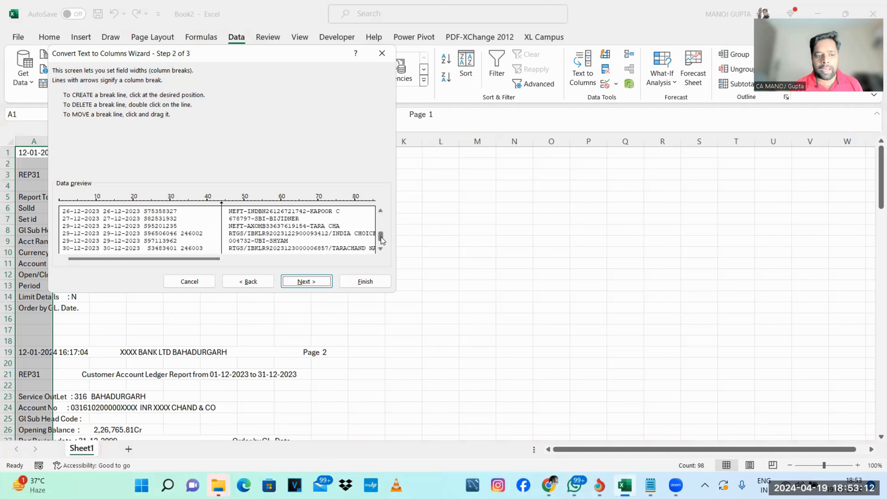
click(381, 214)
click(381, 213)
click(381, 249)
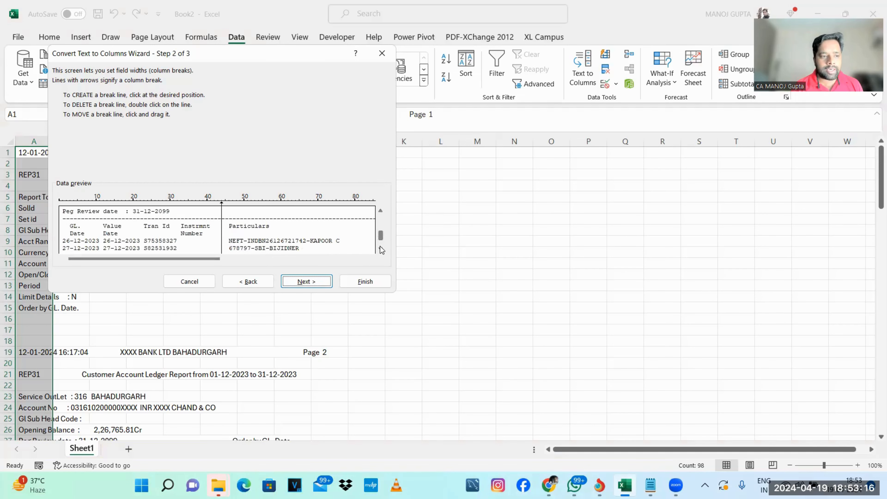
click(381, 249)
click(381, 249)
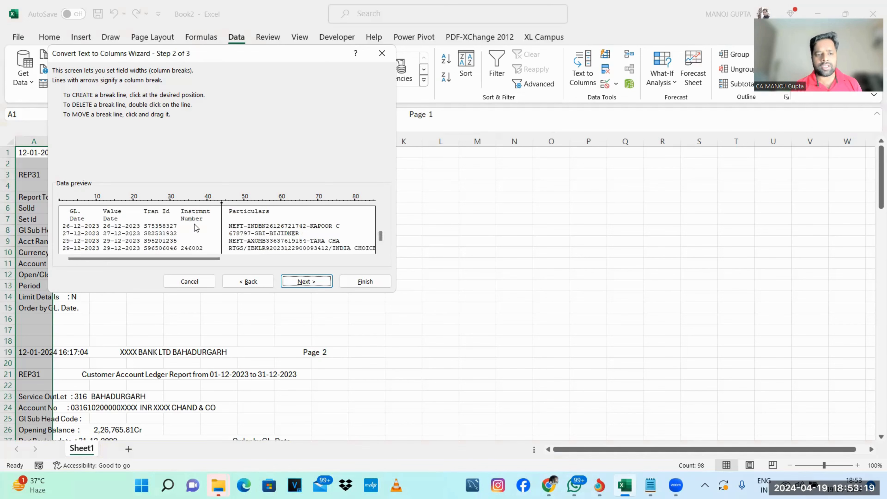
Try the Delimited data type for the text conversion, and return to the Fixed width column breaks
click(248, 281)
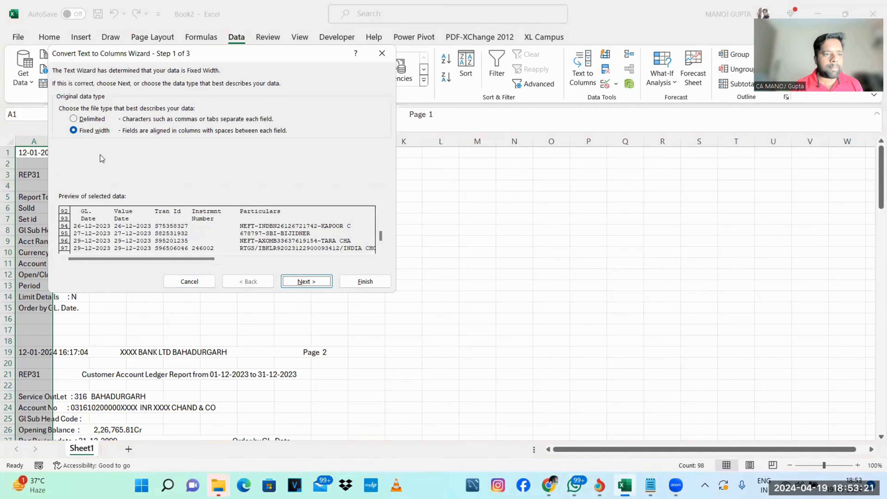
click(74, 118)
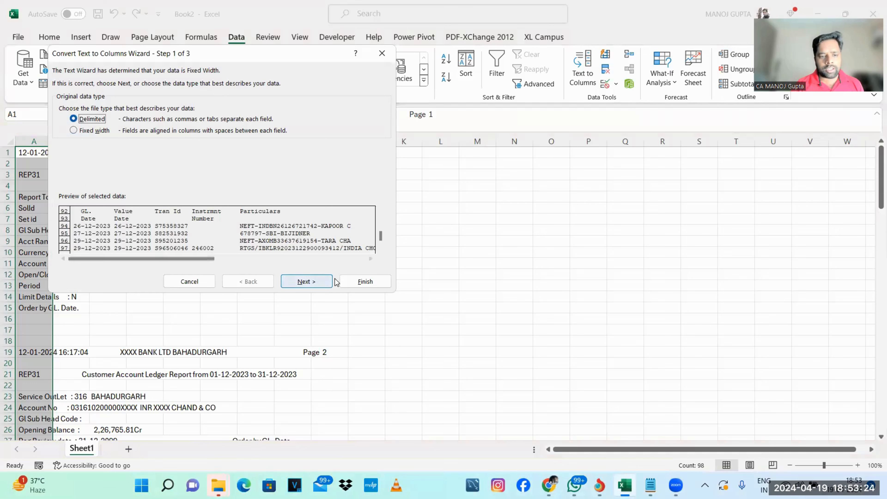
click(311, 283)
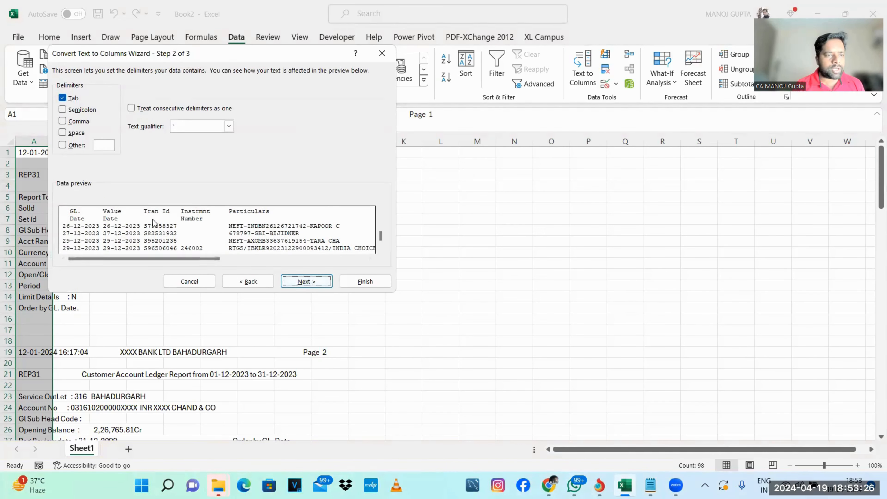
click(248, 282)
click(72, 131)
click(308, 281)
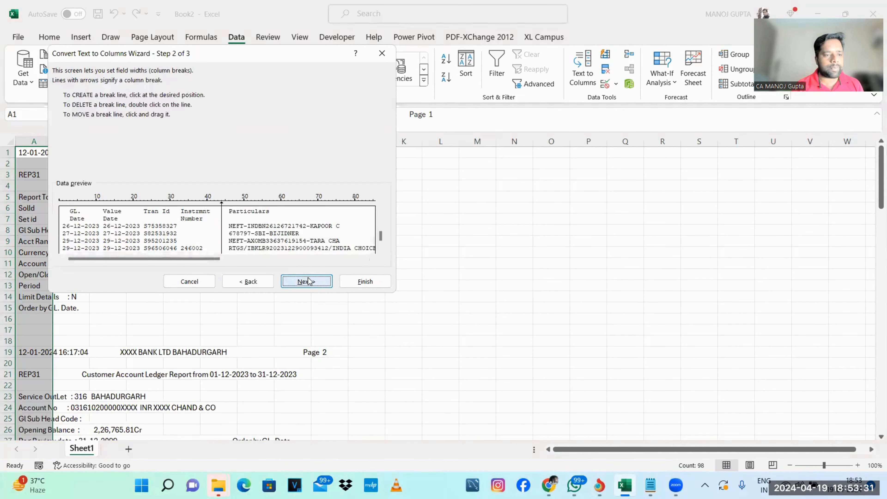
Add column breaks at about 11, 22, 32 and 46 to separate the dates, Tran Id, Instrmnt Number and Particulars, removing the break at 44
click(99, 202)
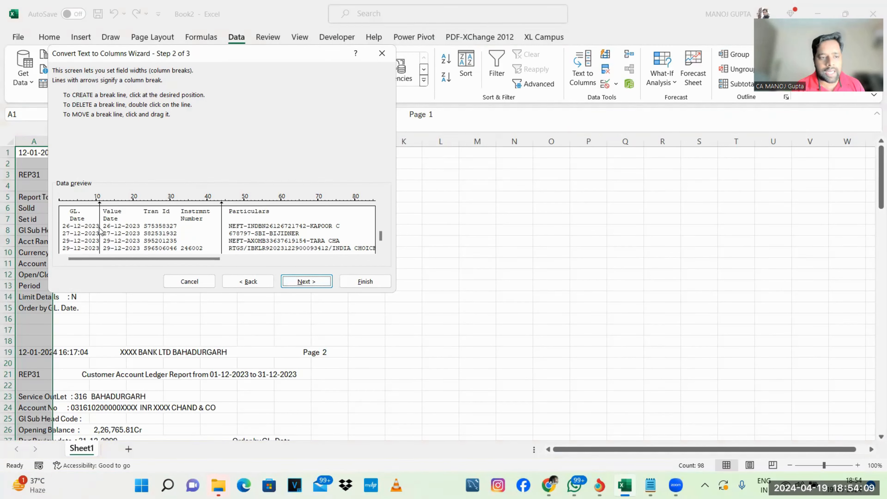
click(140, 204)
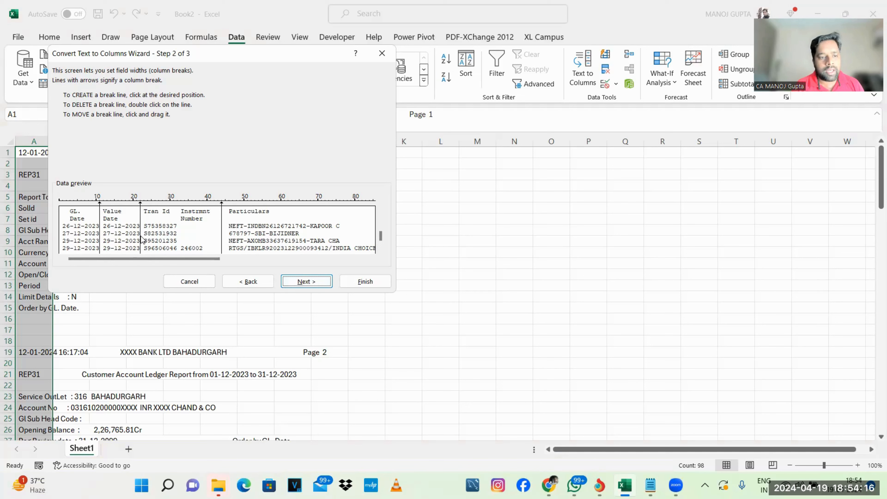
click(176, 205)
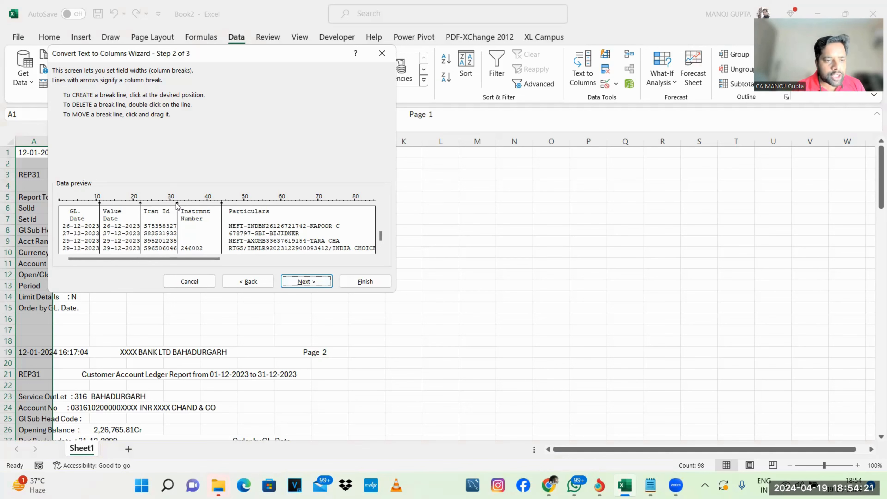
click(229, 203)
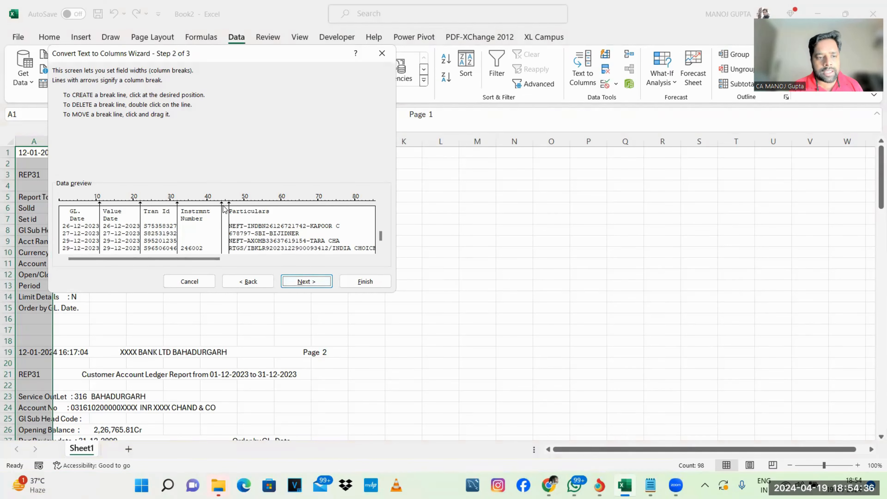
double_click(222, 210)
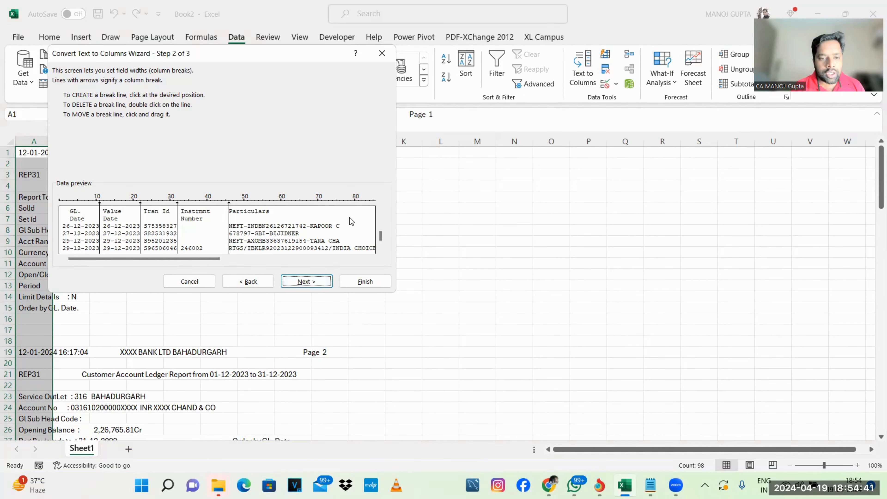
Set column breaks at about 96, 117, 138 and 159 around the debit, credit and balance amounts, separating the Cr suffix
drag(218, 257, 245, 255)
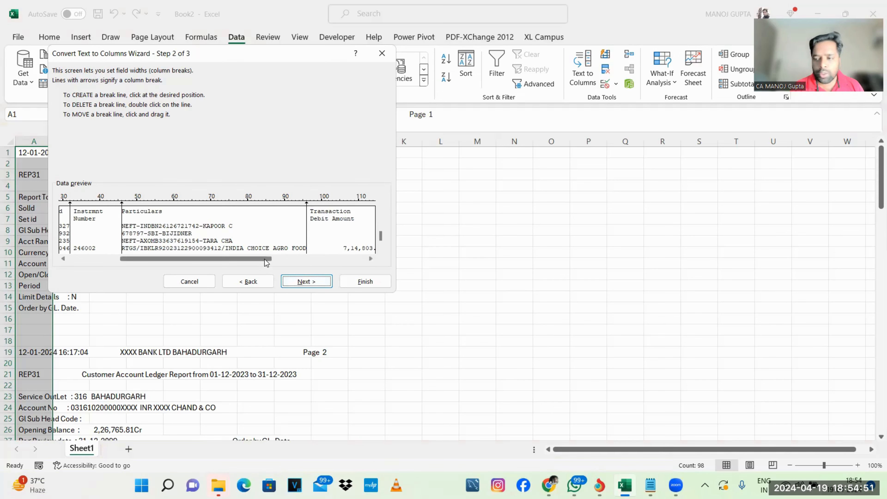
drag(276, 263, 306, 260)
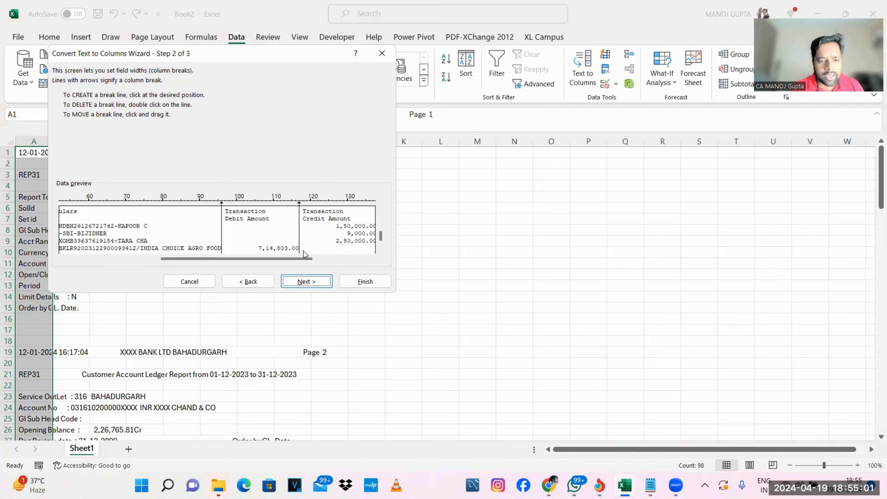
drag(303, 264, 358, 264)
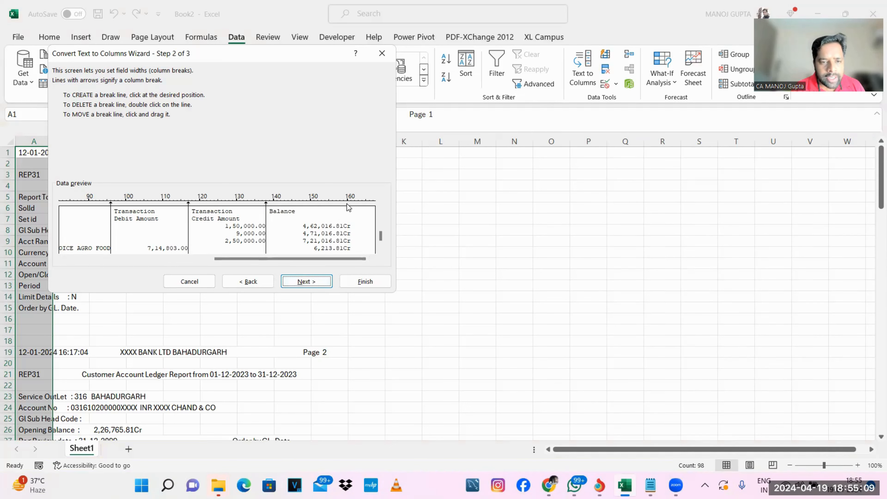
click(343, 208)
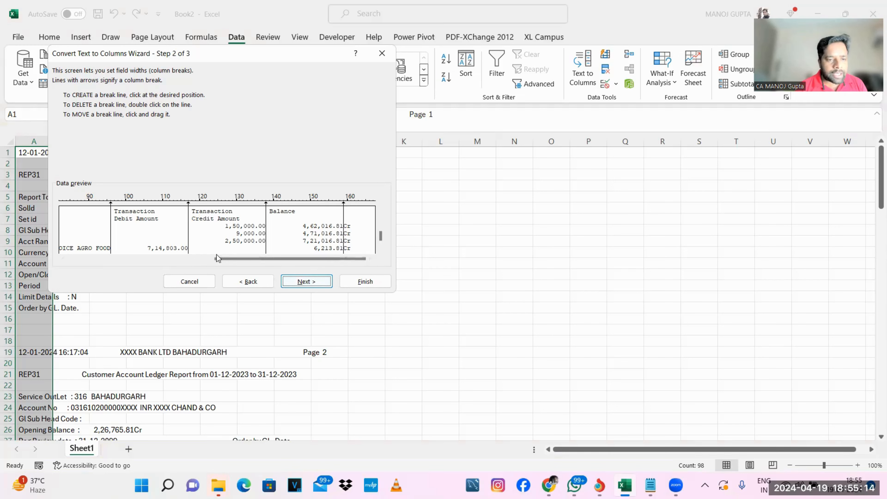
drag(243, 262, 95, 260)
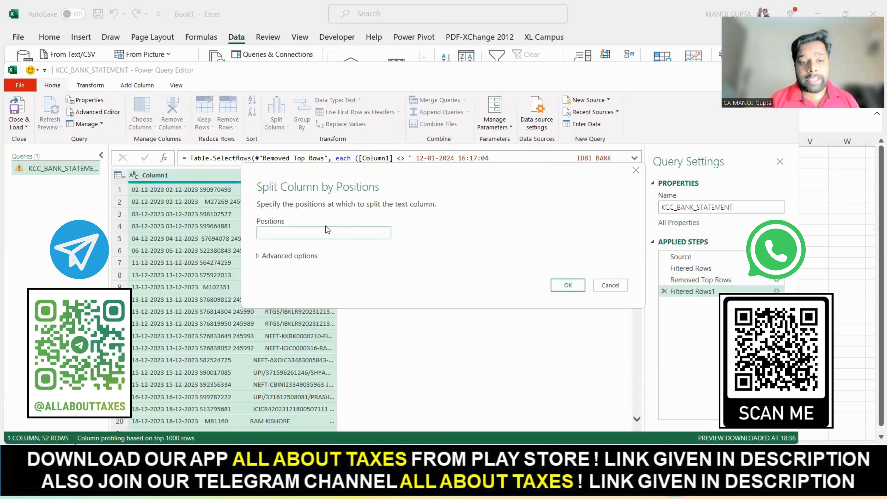
Enter 11 as the first position for splitting Column1 of the KCC_BANK_STATEMENT query by positions
click(329, 235)
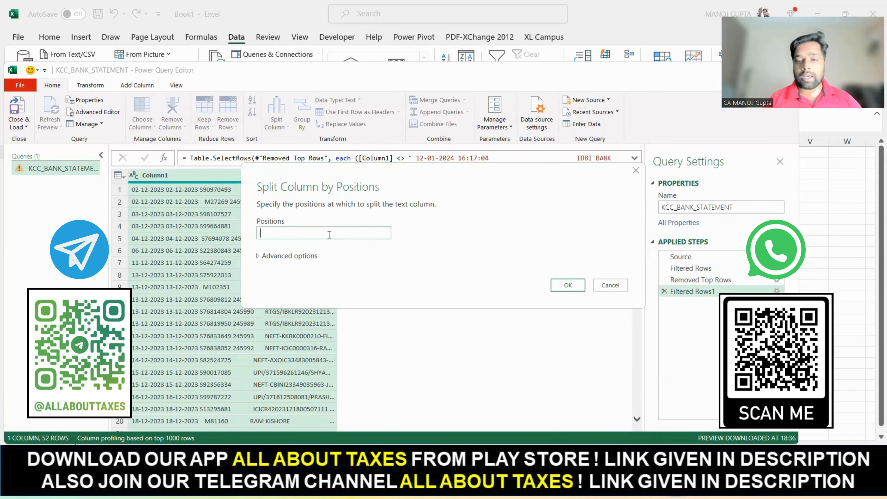
text(11,)
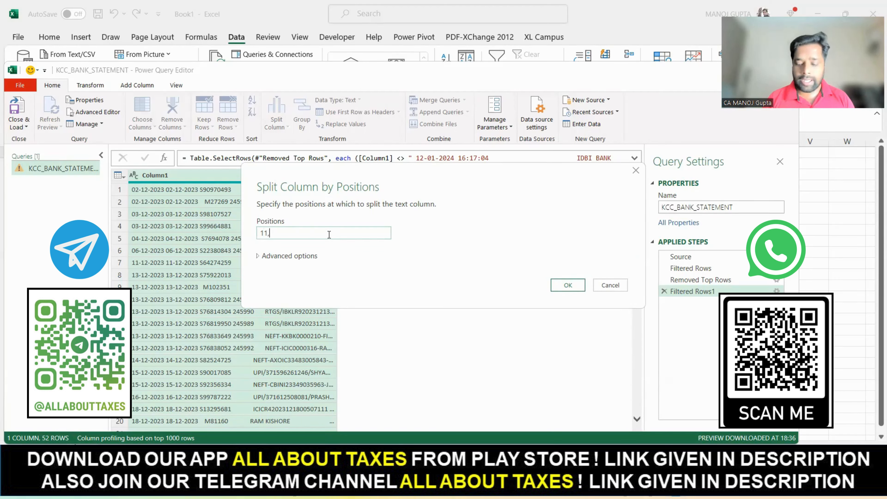